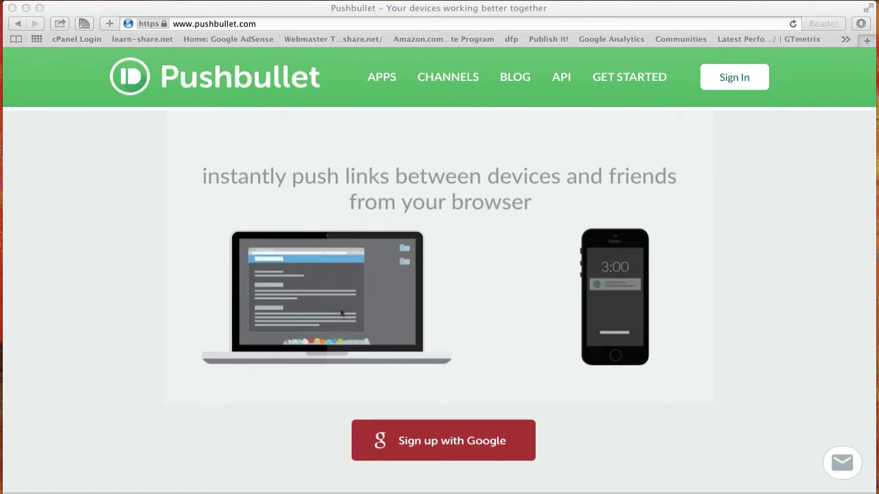
- Scroll through the Pushbullet page, then sign up with a Google account
{"action": "scroll", "coordinate": [439, 269], "scroll_direction": "down", "scroll_amount": 1}
{"action": "scroll", "coordinate": [440, 270], "scroll_direction": "down", "scroll_amount": 1}
{"action": "scroll", "coordinate": [440, 270], "scroll_direction": "down", "scroll_amount": 2}
{"action": "scroll", "coordinate": [439, 269], "scroll_direction": "down", "scroll_amount": 3}
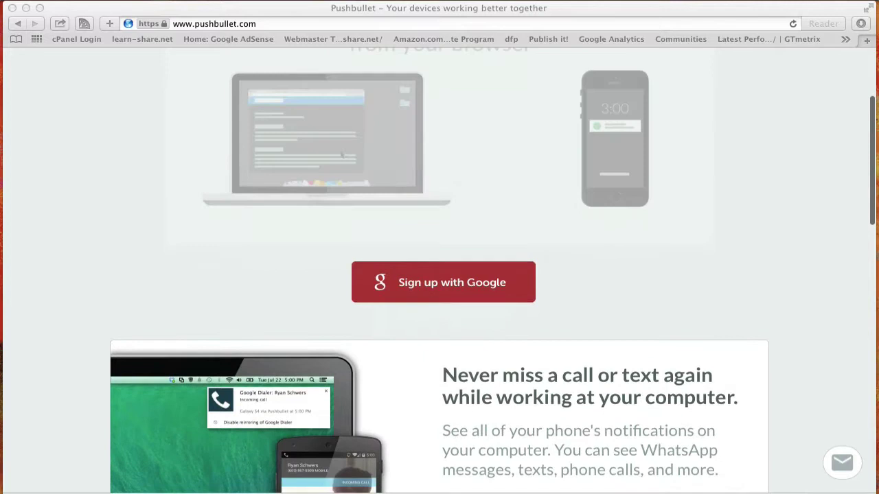
{"action": "scroll", "coordinate": [439, 270], "scroll_direction": "down", "scroll_amount": 3}
{"action": "scroll", "coordinate": [439, 270], "scroll_direction": "down", "scroll_amount": 3}
{"action": "scroll", "coordinate": [439, 269], "scroll_direction": "down", "scroll_amount": 1}
{"action": "scroll", "coordinate": [439, 270], "scroll_direction": "down", "scroll_amount": 1}
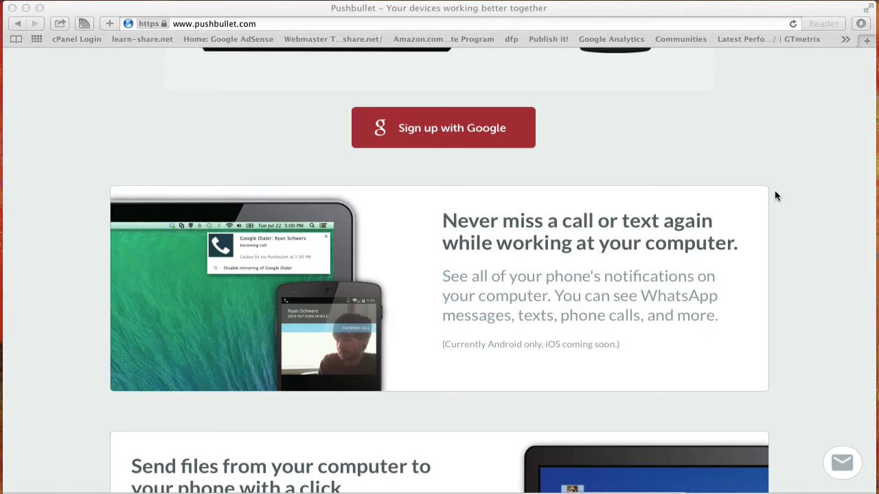
{"action": "scroll", "coordinate": [776, 196], "scroll_direction": "down", "scroll_amount": 2}
{"action": "scroll", "coordinate": [776, 196], "scroll_direction": "down", "scroll_amount": 3}
{"action": "scroll", "coordinate": [776, 195], "scroll_direction": "down", "scroll_amount": 2}
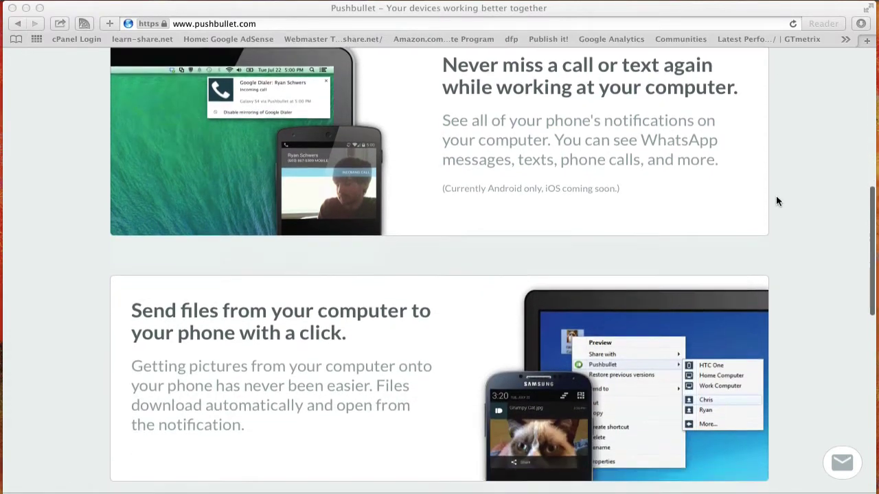
{"action": "scroll", "coordinate": [776, 199], "scroll_direction": "down", "scroll_amount": 1}
{"action": "scroll", "coordinate": [776, 199], "scroll_direction": "down", "scroll_amount": 1}
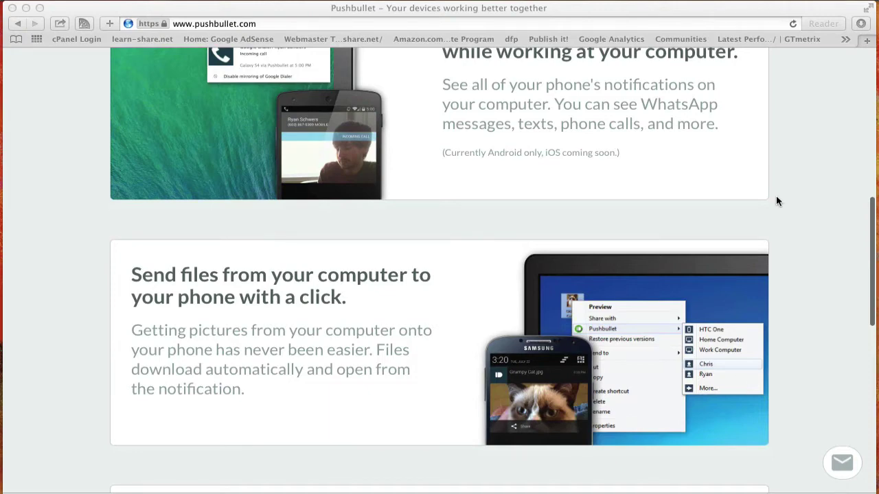
{"action": "scroll", "coordinate": [778, 201], "scroll_direction": "up", "scroll_amount": 4}
{"action": "scroll", "coordinate": [779, 201], "scroll_direction": "up", "scroll_amount": 6}
{"action": "scroll", "coordinate": [778, 201], "scroll_direction": "up", "scroll_amount": 2}
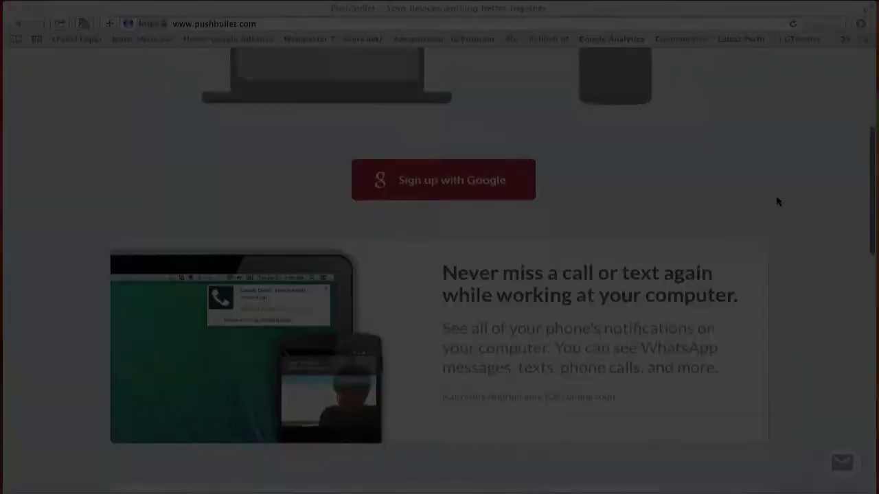
{"action": "scroll", "coordinate": [778, 201], "scroll_direction": "up", "scroll_amount": 2}
{"action": "scroll", "coordinate": [778, 201], "scroll_direction": "up", "scroll_amount": 1}
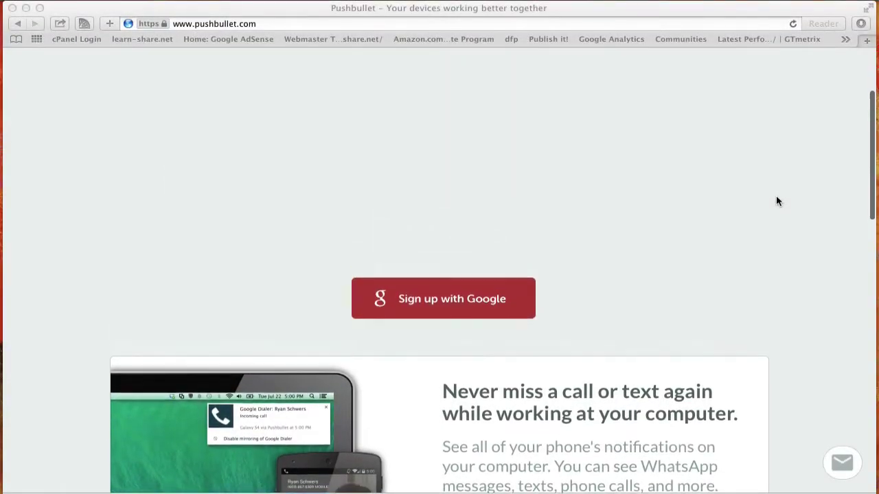
{"action": "scroll", "coordinate": [778, 201], "scroll_direction": "up", "scroll_amount": 2}
{"action": "scroll", "coordinate": [779, 201], "scroll_direction": "up", "scroll_amount": 2}
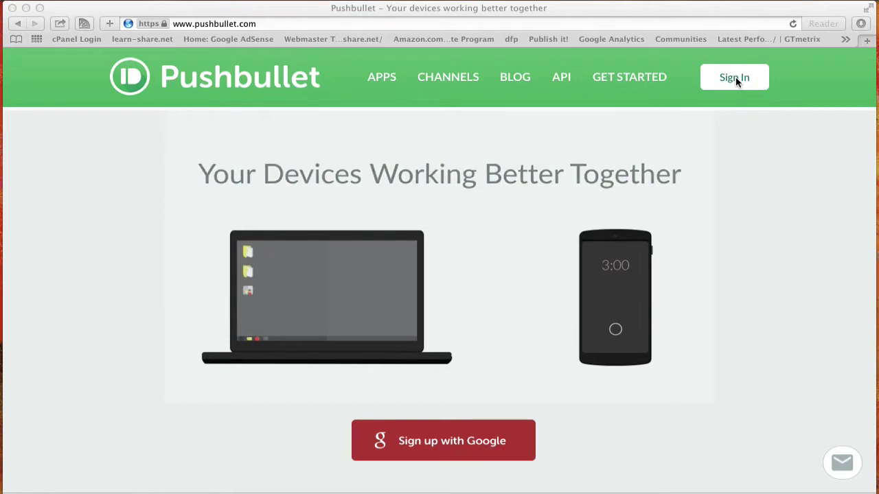
{"action": "left_click", "coordinate": [450, 443]}
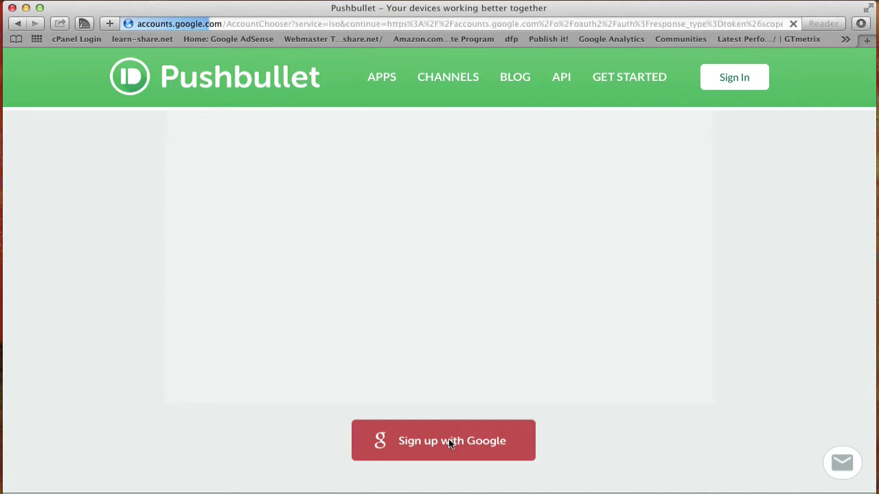
- Dismiss both setup step cards and start entering 'jhon' as the push recipient
{"action": "left_click", "coordinate": [753, 150]}
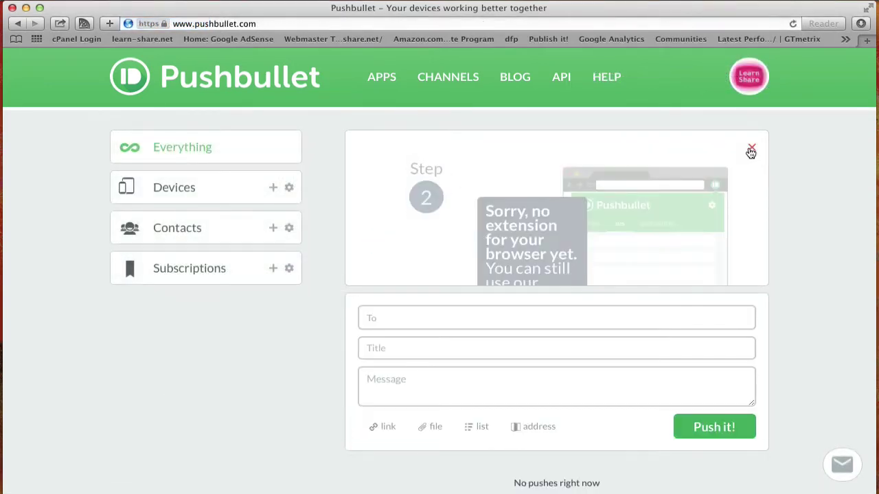
{"action": "left_click", "coordinate": [753, 150]}
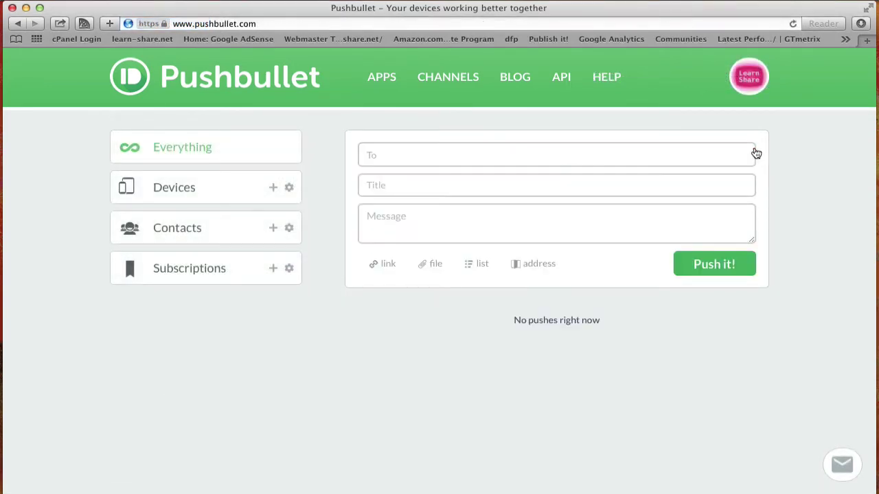
{"action": "left_click", "coordinate": [545, 157]}
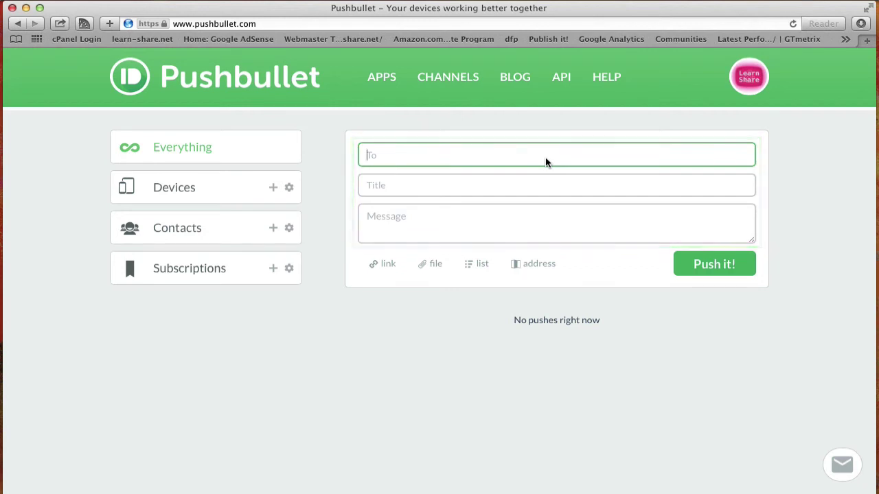
{"action": "type", "text": "jhon"}
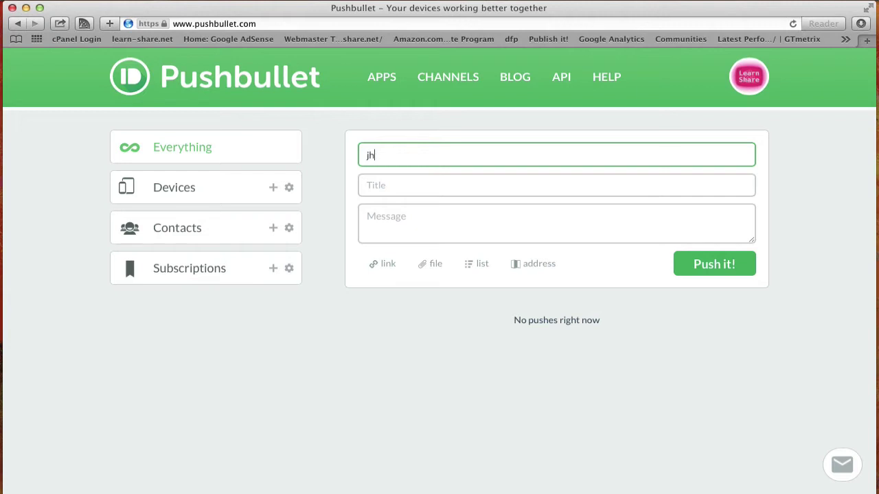
- Add a contact named John with an email address, then return to the Everything feed
{"action": "left_click", "coordinate": [321, 214]}
{"action": "left_click", "coordinate": [273, 229]}
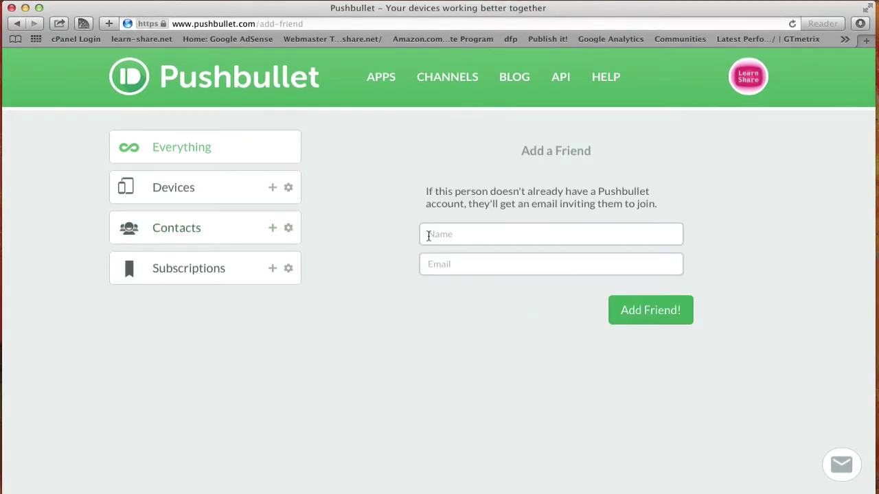
{"action": "type", "text": "John"}
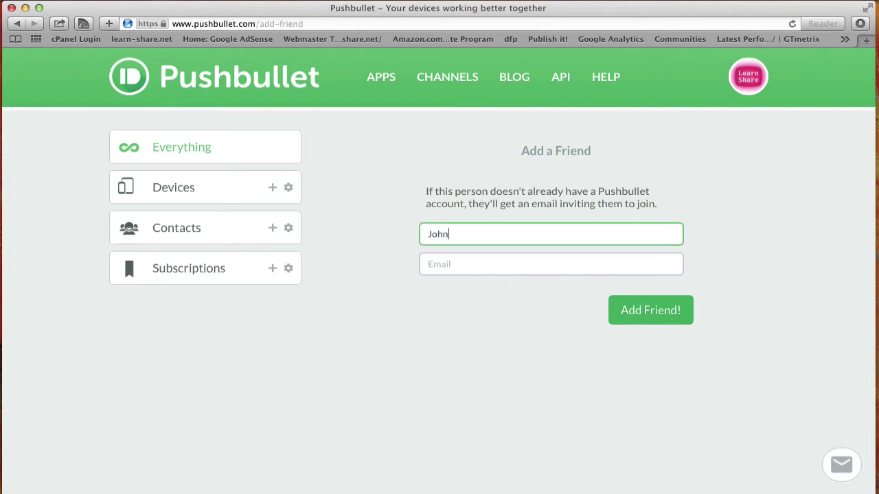
{"action": "key", "text": "Tab"}
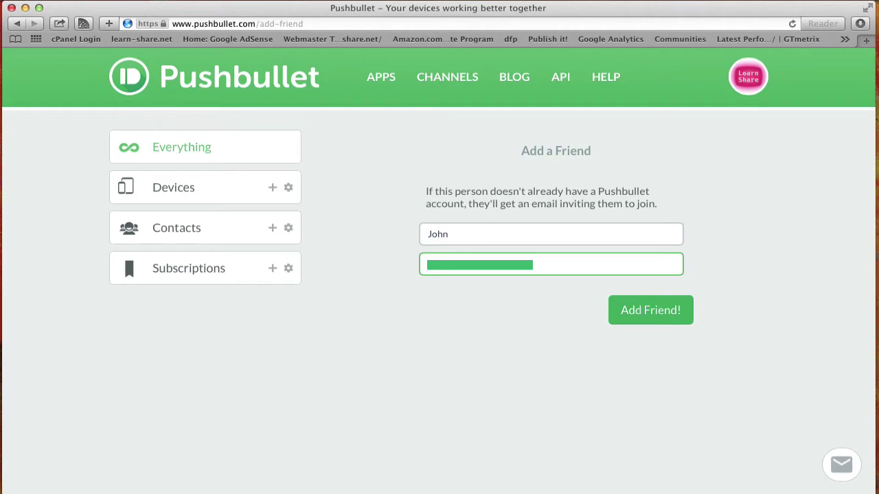
{"action": "left_click", "coordinate": [643, 309]}
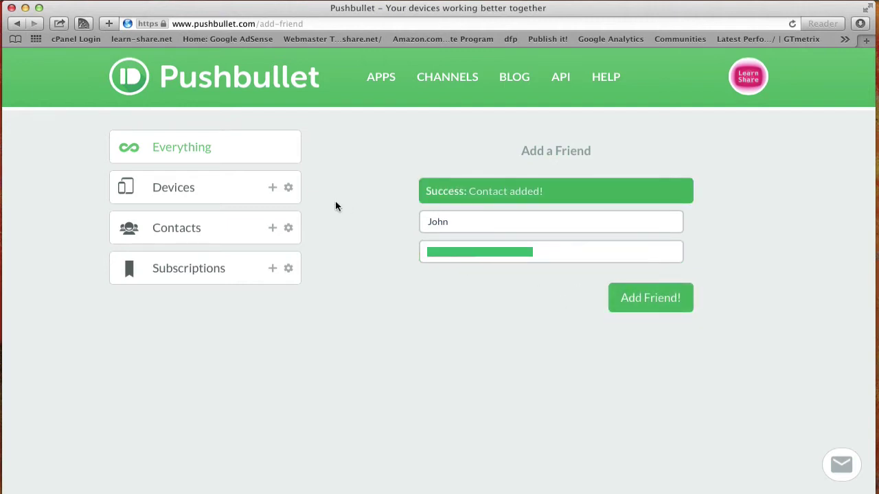
{"action": "left_click", "coordinate": [198, 149]}
- Address the push to John with title 'Picture' and message 'A picture for you my friend!'
{"action": "left_click", "coordinate": [387, 152]}
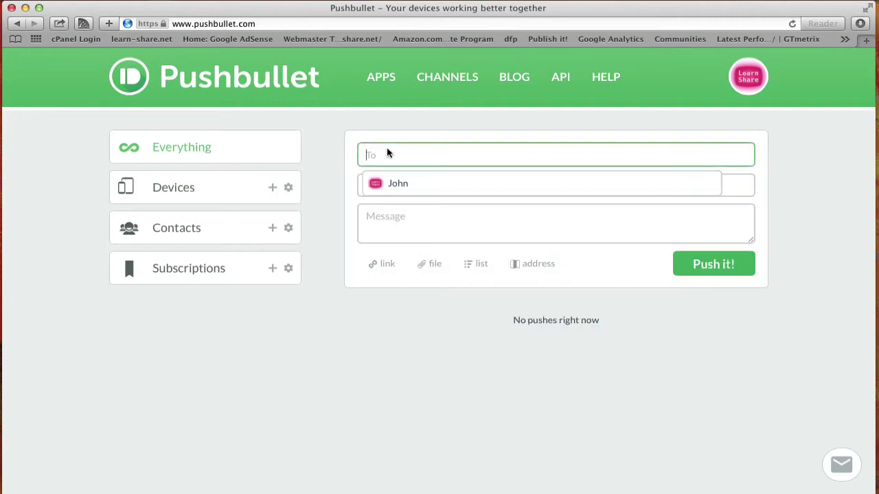
{"action": "left_click", "coordinate": [405, 182]}
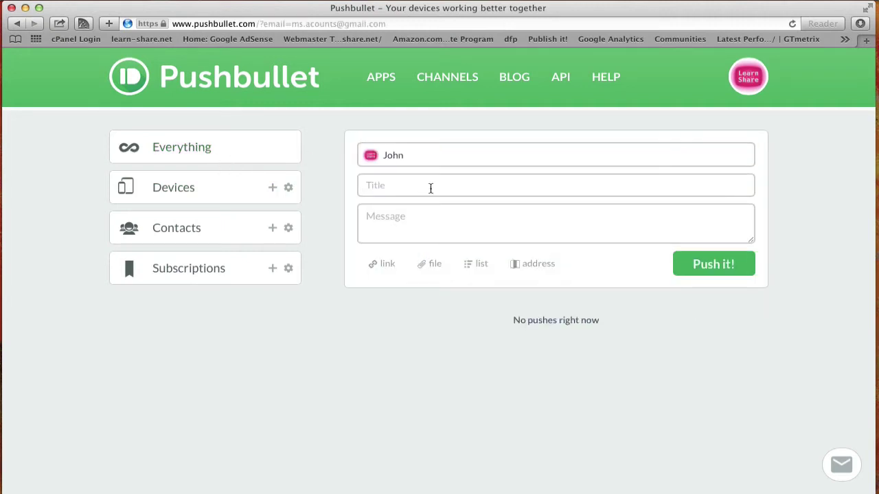
{"action": "left_click", "coordinate": [431, 188]}
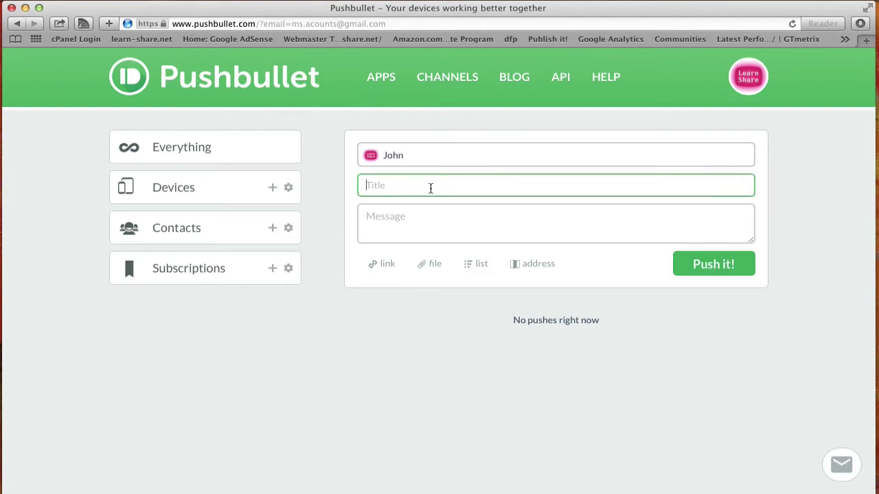
{"action": "type", "text": "Picture"}
{"action": "key", "text": "Tab"}
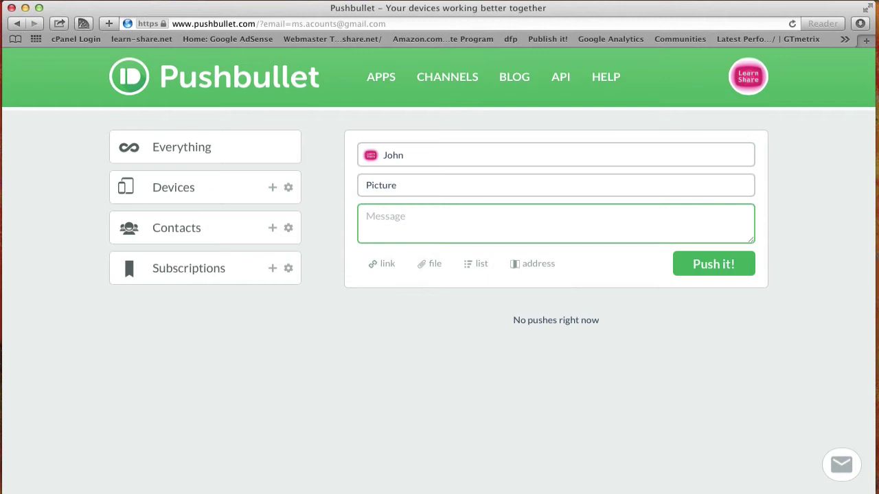
{"action": "type", "text": "a"}
{"action": "key", "text": "BackSpace"}
{"action": "type", "text": "A pi"}
{"action": "type", "text": "cture fo"}
{"action": "type", "text": "r you my friend!"}
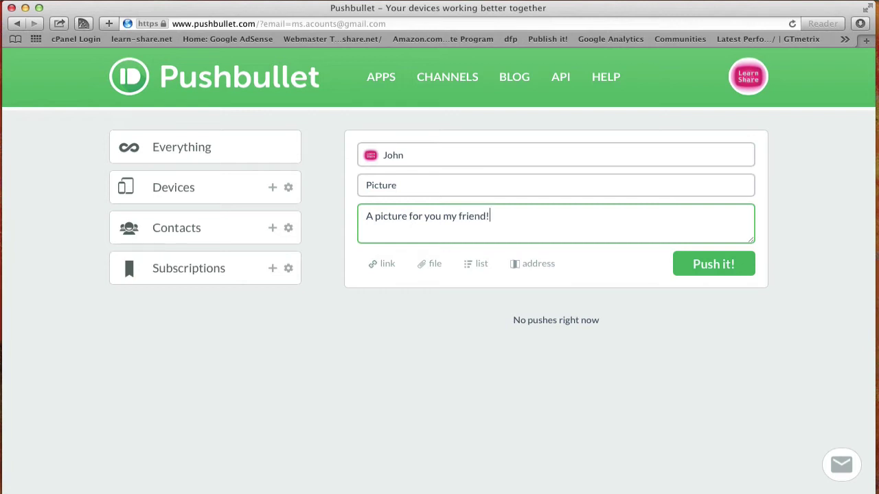
- Attach liveTv.png from the desktop and send the push to John
{"action": "left_click", "coordinate": [434, 268]}
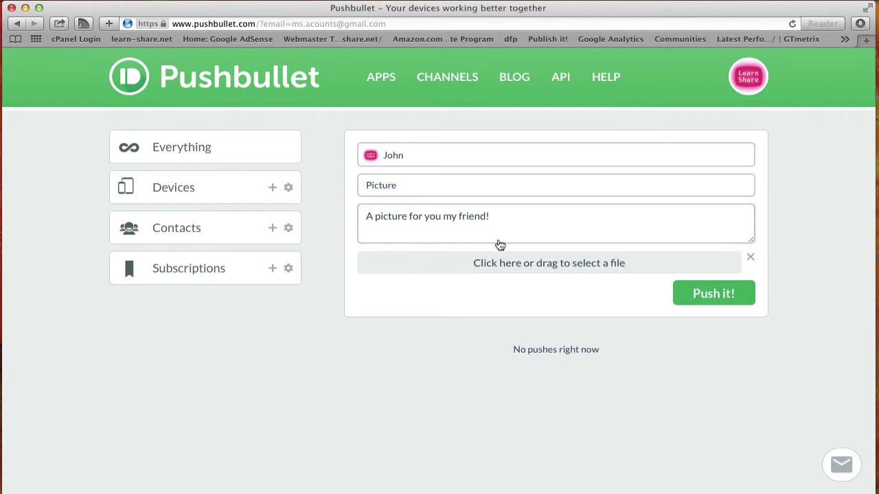
{"action": "left_click_drag", "start_coordinate": [735, 12], "coordinate": [694, 8]}
{"action": "left_click_drag", "start_coordinate": [862, 72], "coordinate": [568, 223]}
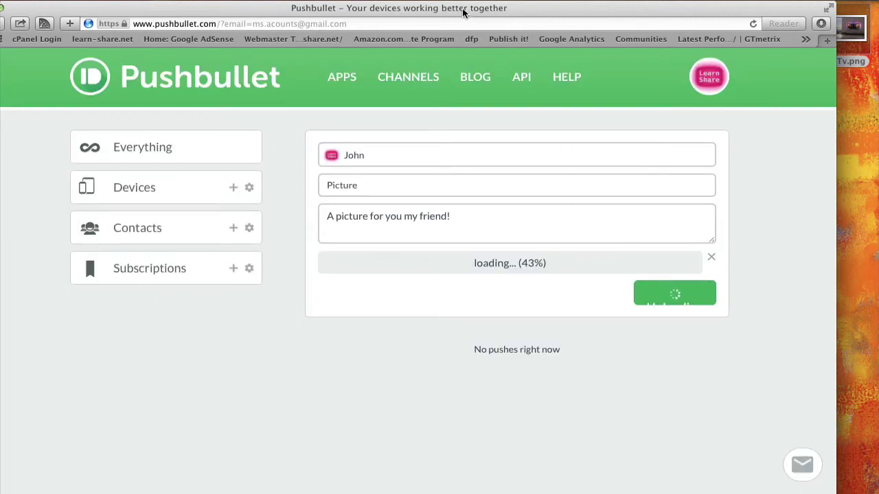
{"action": "left_click_drag", "start_coordinate": [462, 9], "coordinate": [502, 8]}
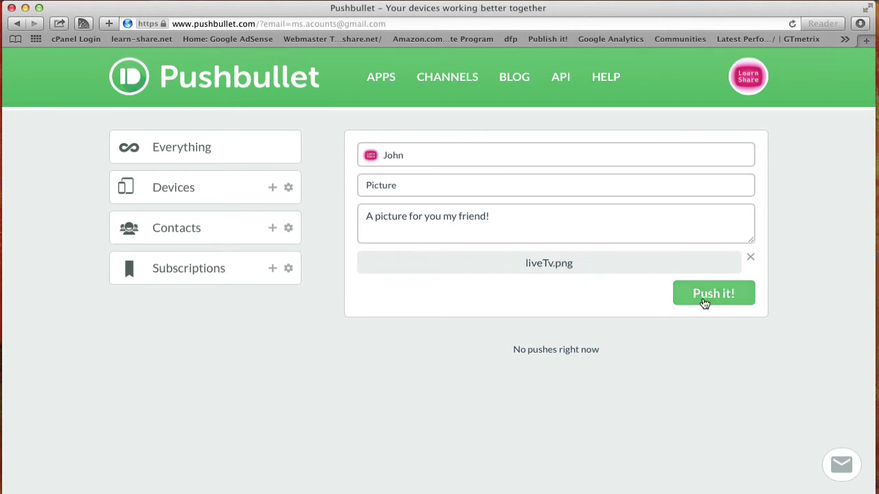
{"action": "left_click", "coordinate": [704, 295]}
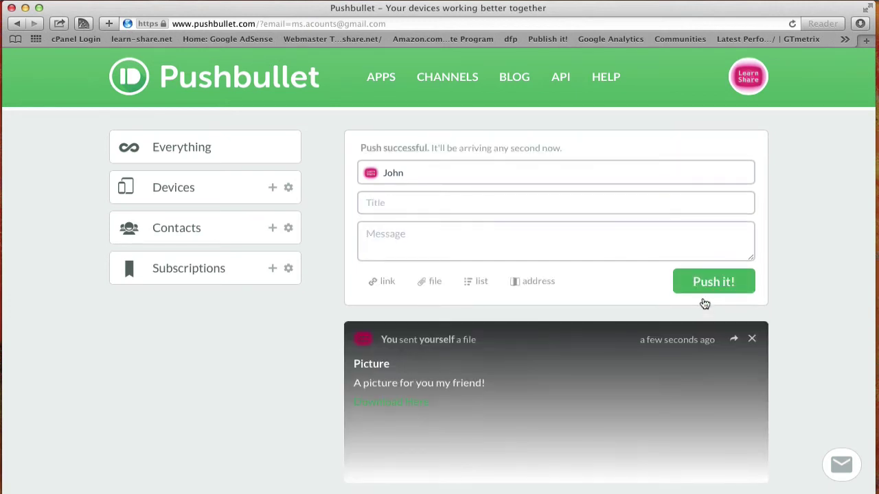